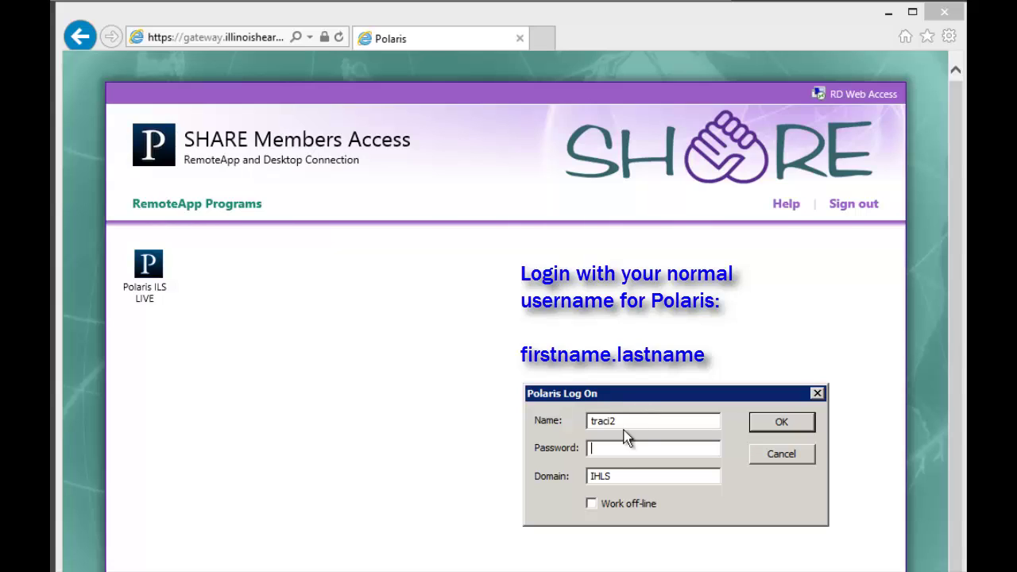
- Log on to Polaris with Work off-line ticked and bring up the Circulation menu
{"action": "left_click", "coordinate": [618, 503]}
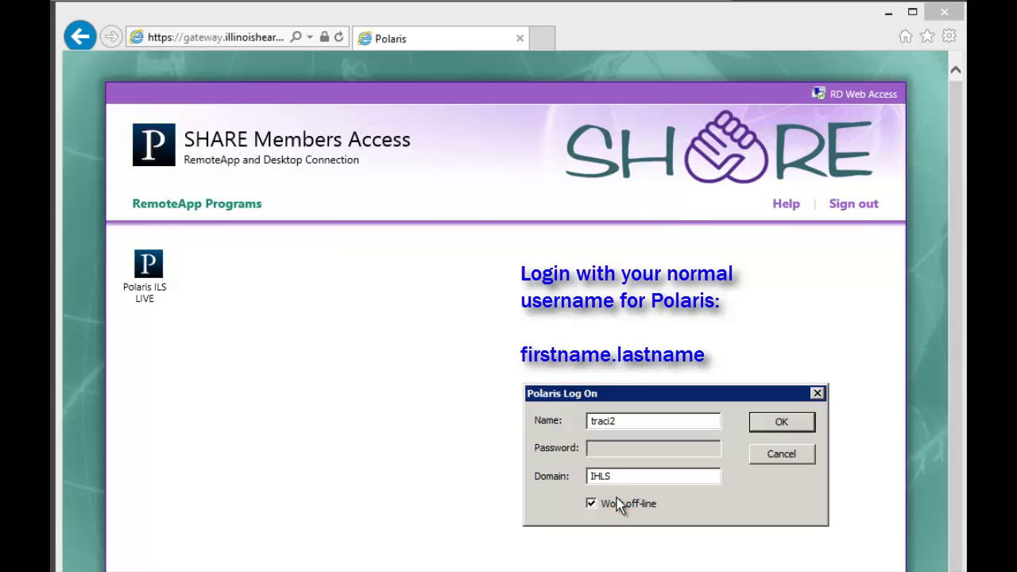
{"action": "left_click", "coordinate": [617, 423]}
{"action": "left_click", "coordinate": [792, 424]}
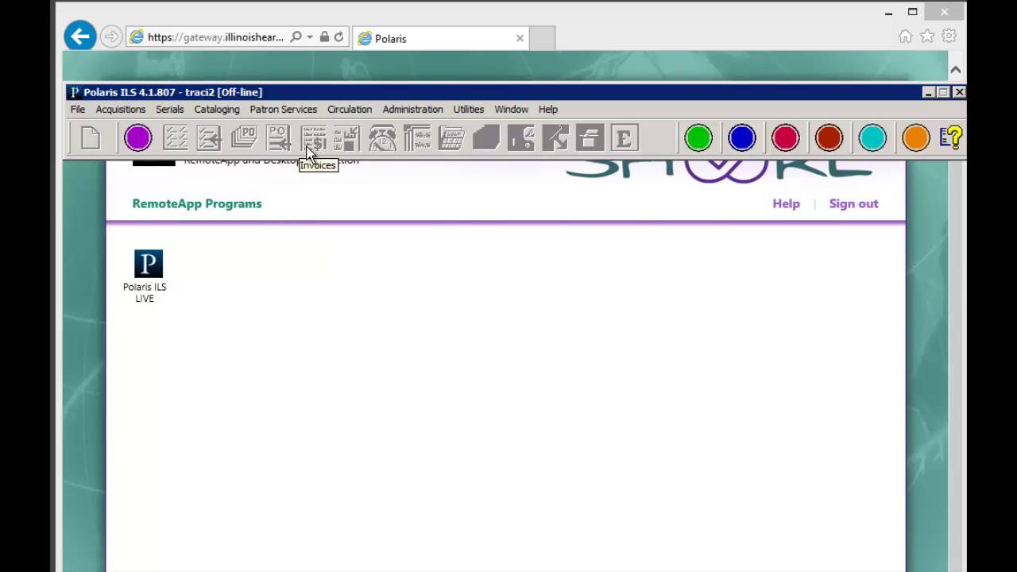
{"action": "left_click", "coordinate": [357, 109]}
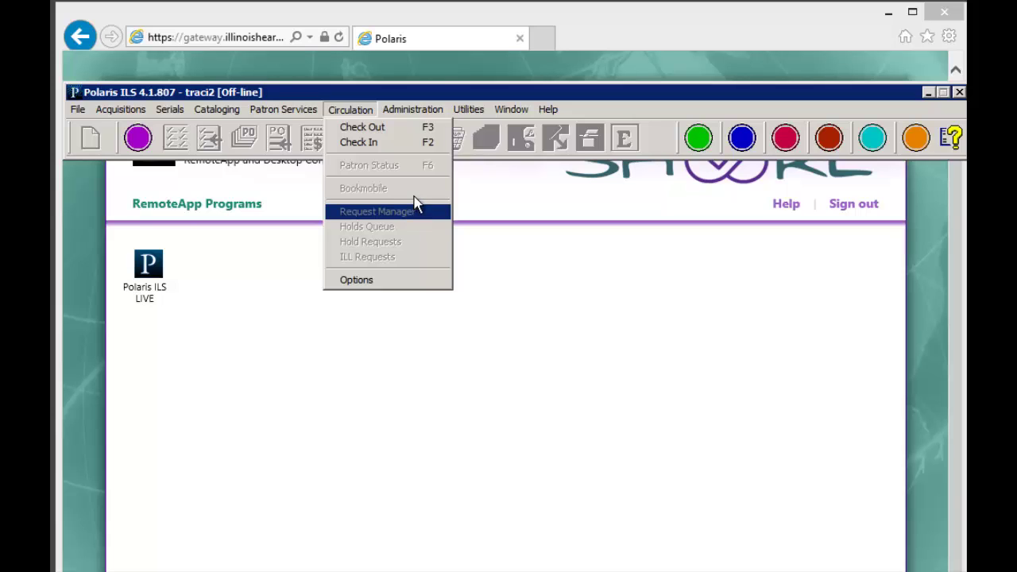
- Open Offline Check Out and load the patron's record from their library card barcode
{"action": "left_click", "coordinate": [386, 130]}
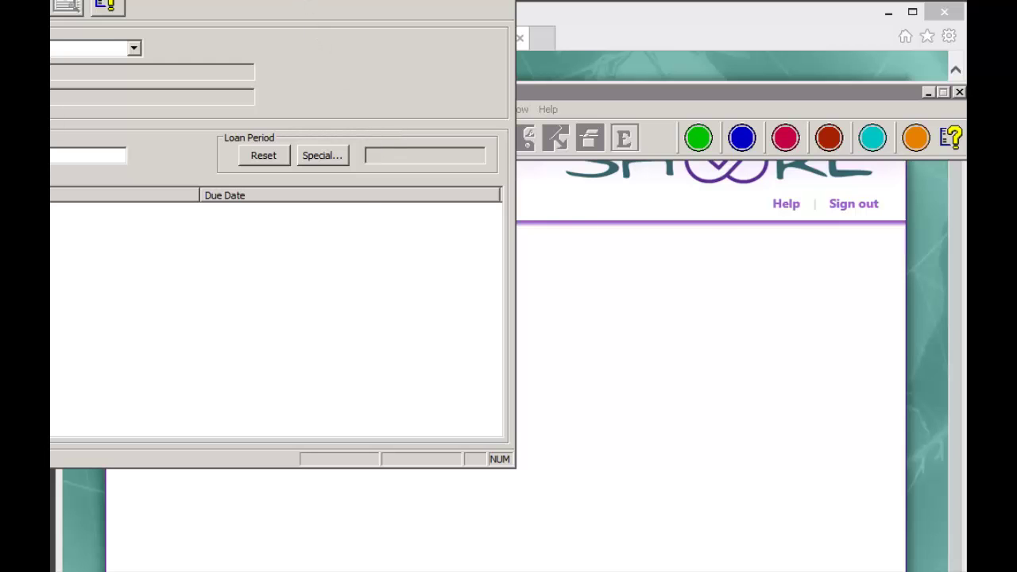
{"action": "left_click_drag", "start_coordinate": [295, 0], "coordinate": [582, 16]}
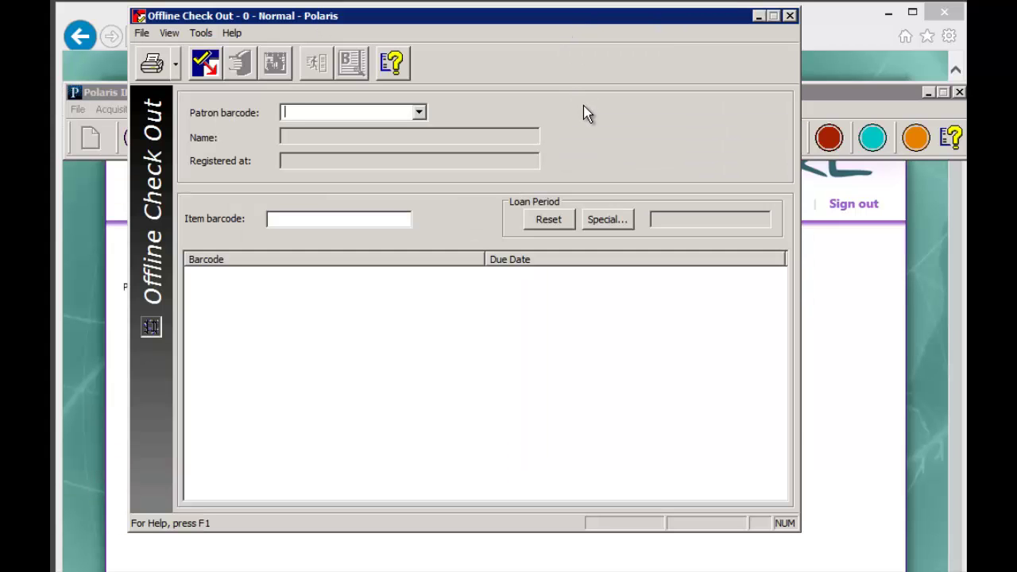
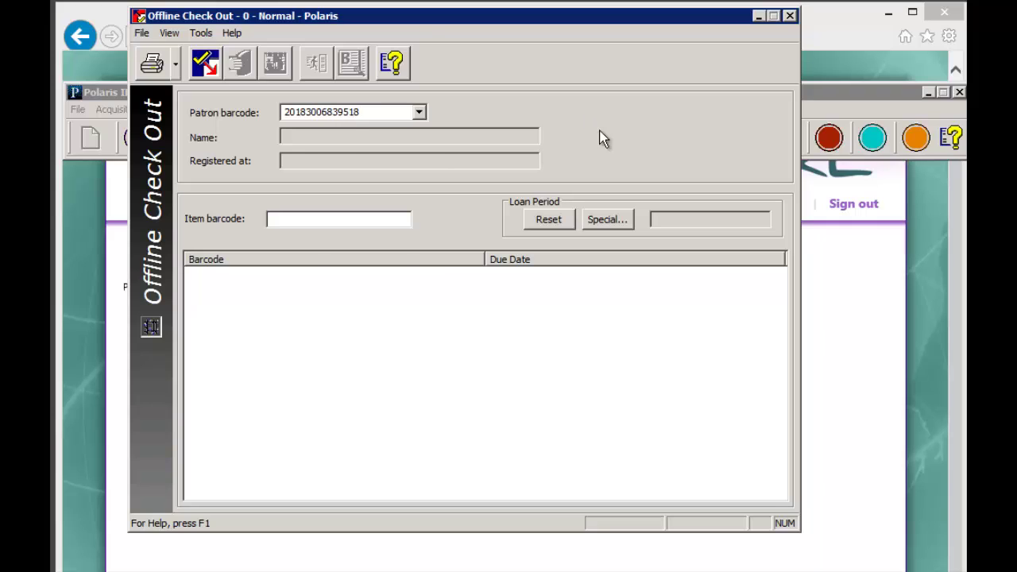
{"action": "key", "text": "Return"}
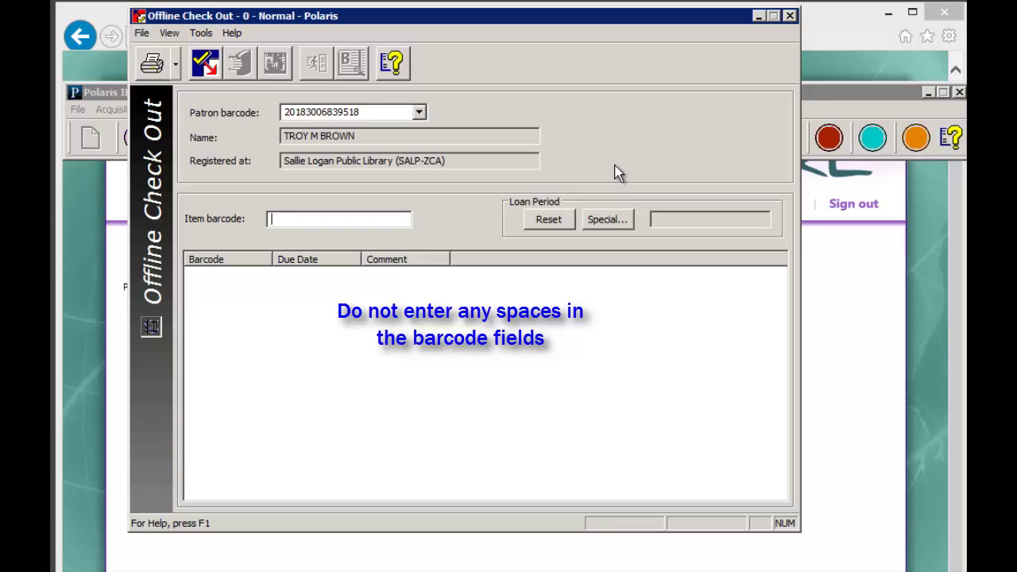
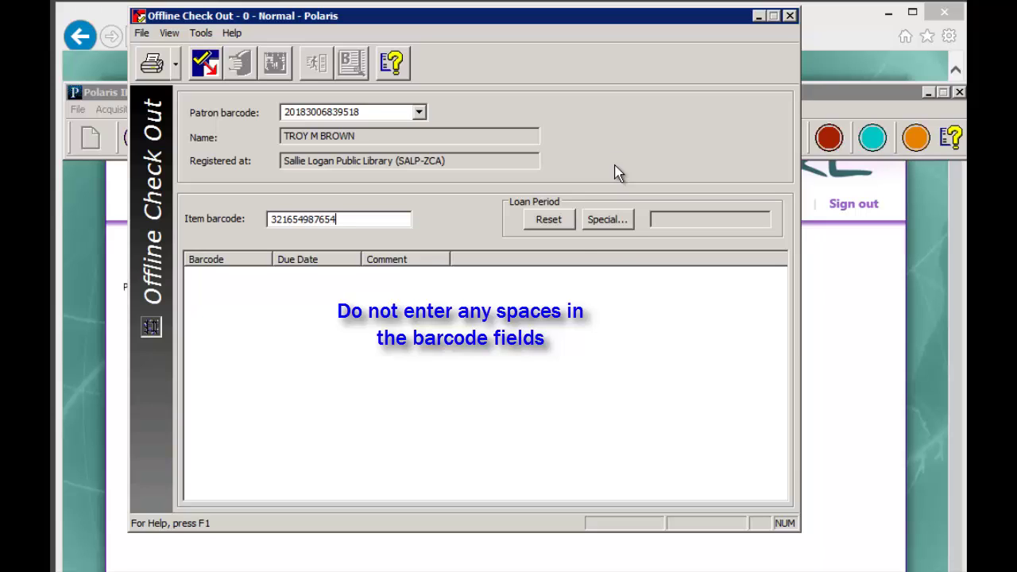
{"action": "key", "text": "Return"}
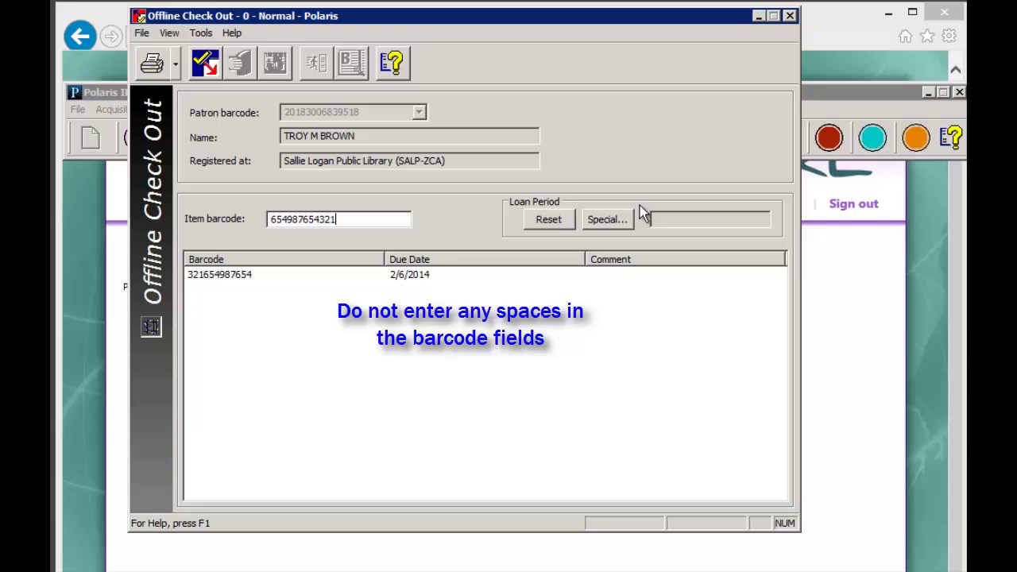
{"action": "key", "text": "Return"}
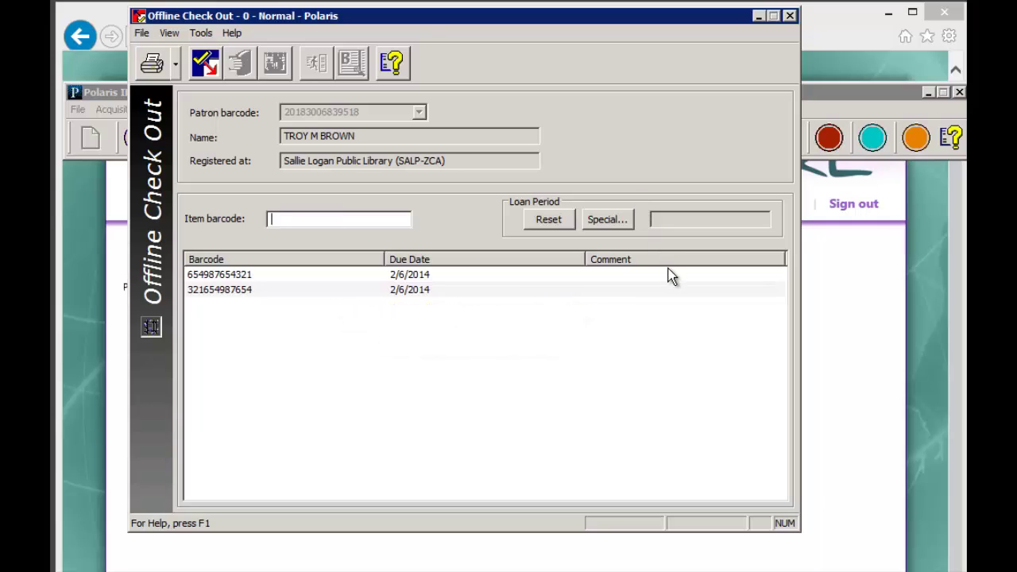
{"action": "key", "text": "Escape"}
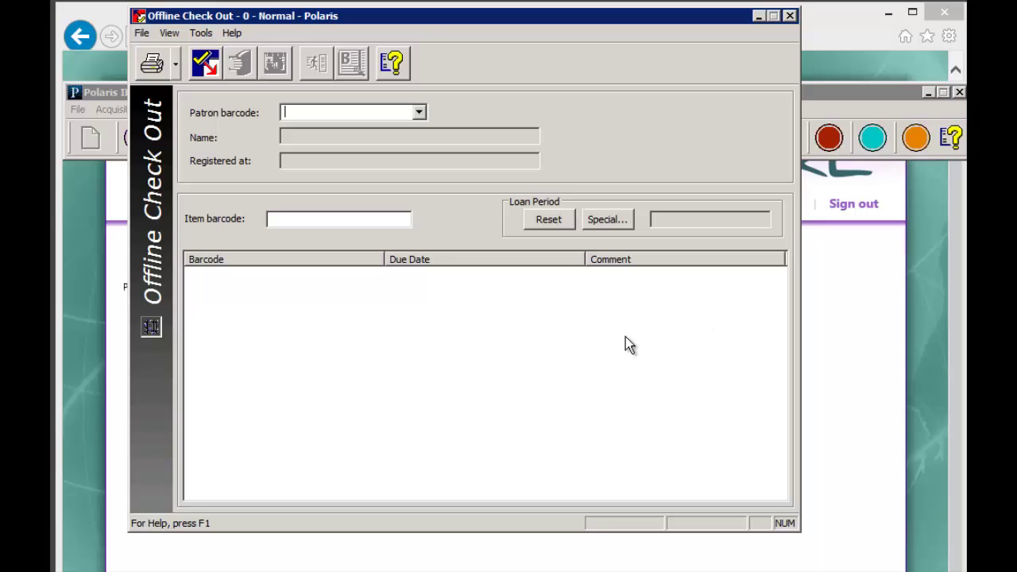
- Exit the offline session and relaunch Polaris ILS LIVE, dismissing the overdue notices alert
{"action": "left_click", "coordinate": [791, 15]}
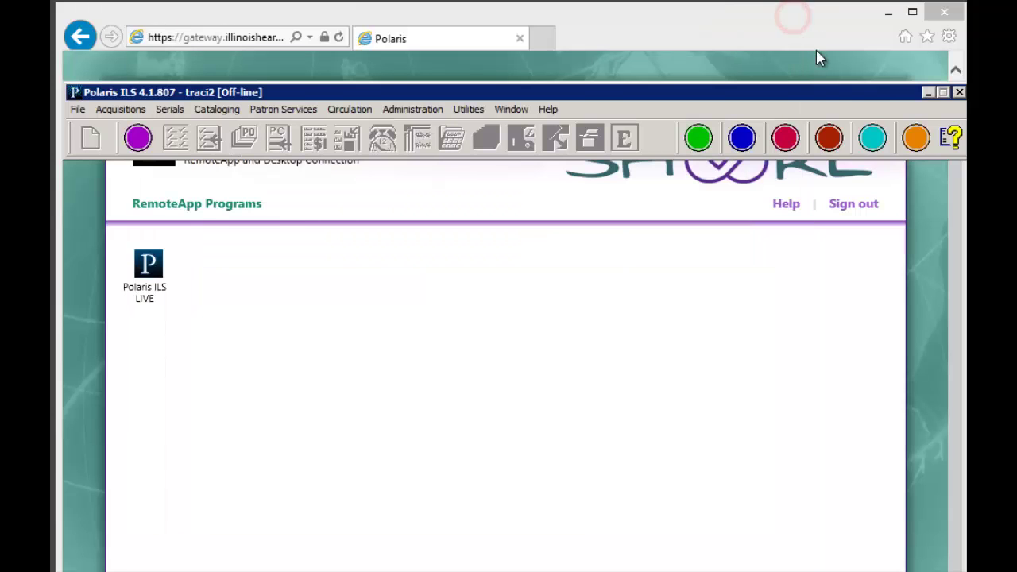
{"action": "left_click", "coordinate": [959, 93]}
{"action": "left_click", "coordinate": [553, 168]}
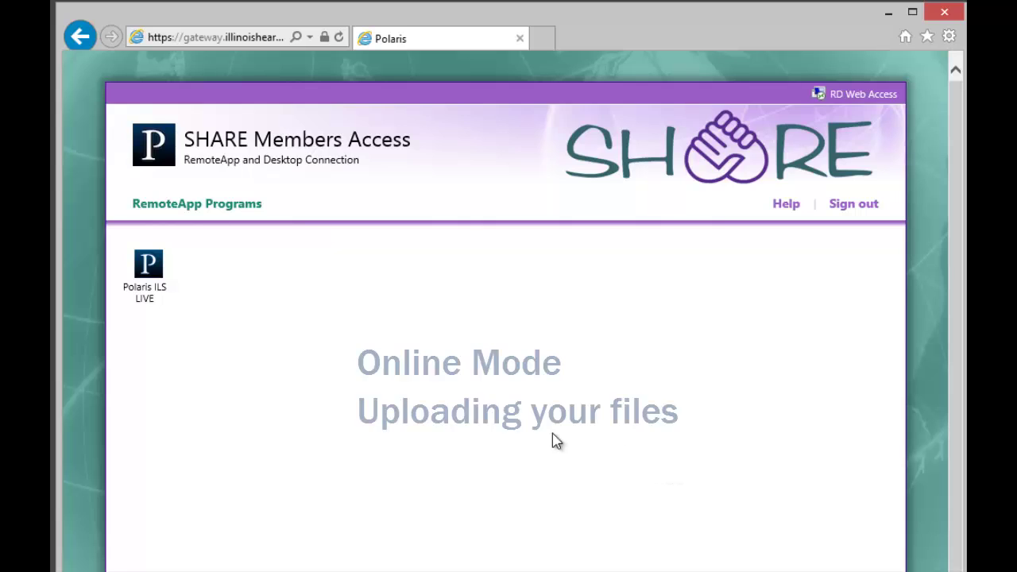
{"action": "left_click", "coordinate": [148, 266]}
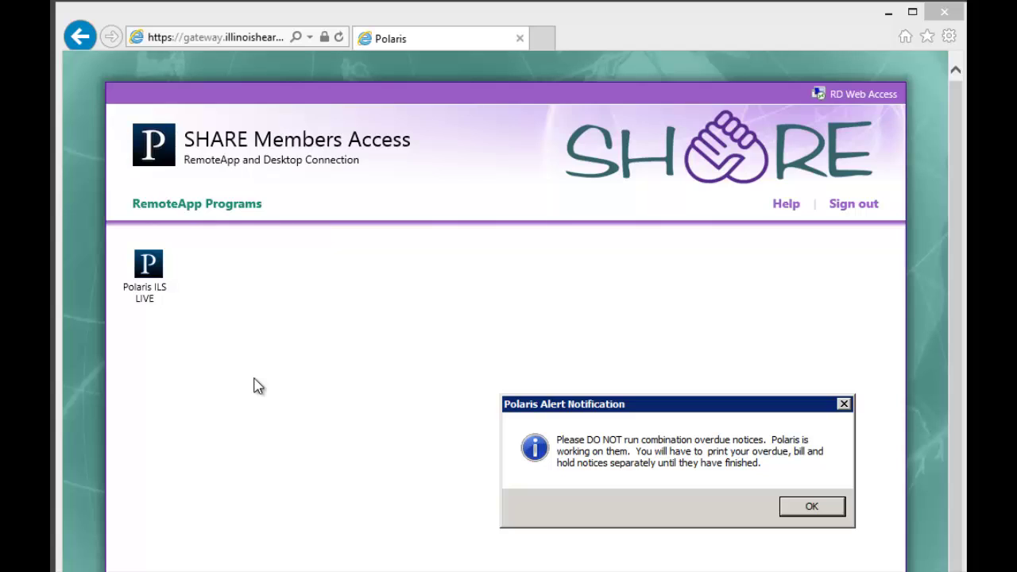
{"action": "left_click", "coordinate": [808, 506]}
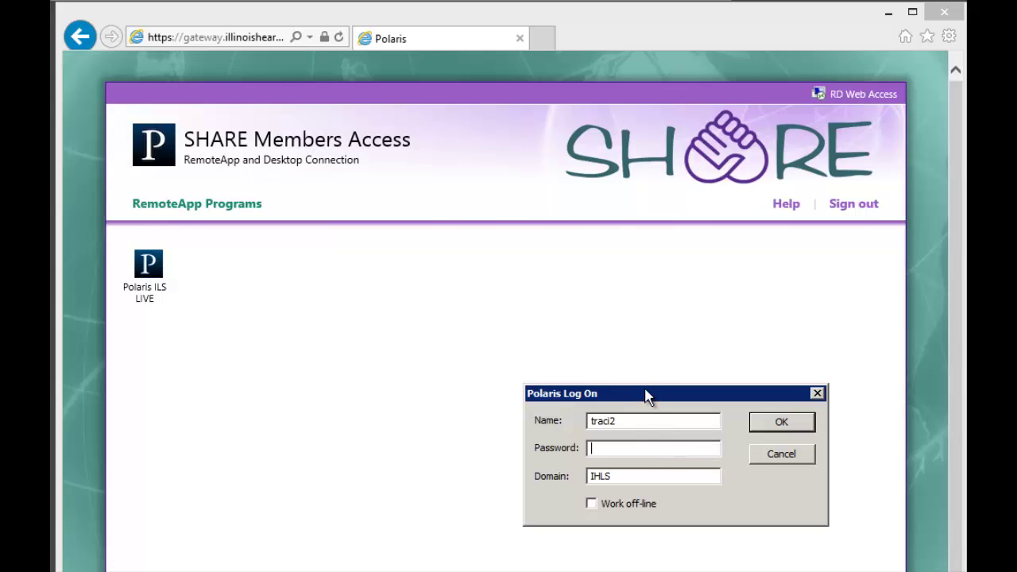
- Log back on online with the account password and Work off-line unticked
{"action": "left_click_drag", "start_coordinate": [649, 393], "coordinate": [601, 312]}
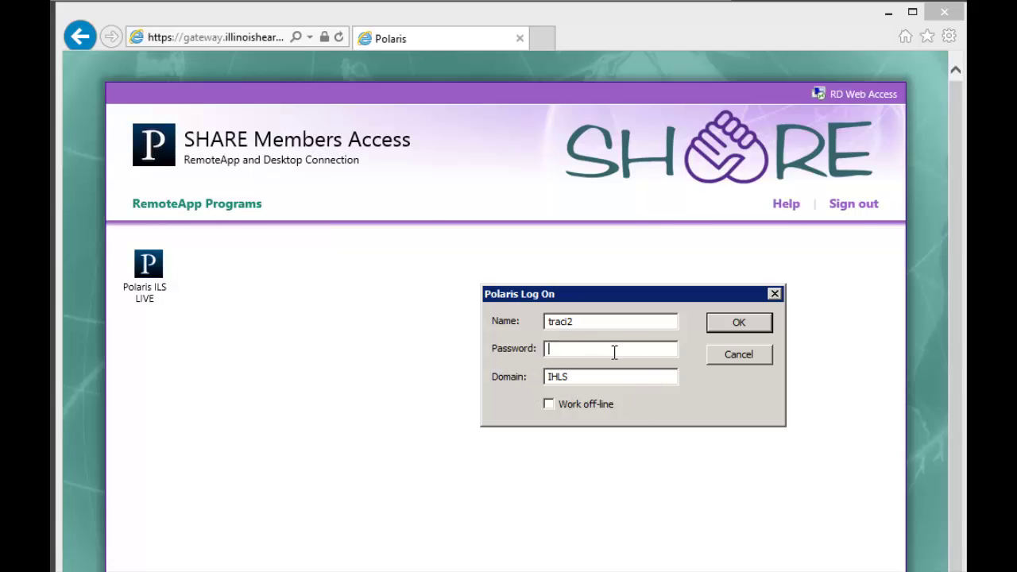
{"action": "type", "text": "********"}
{"action": "left_click", "coordinate": [760, 327]}
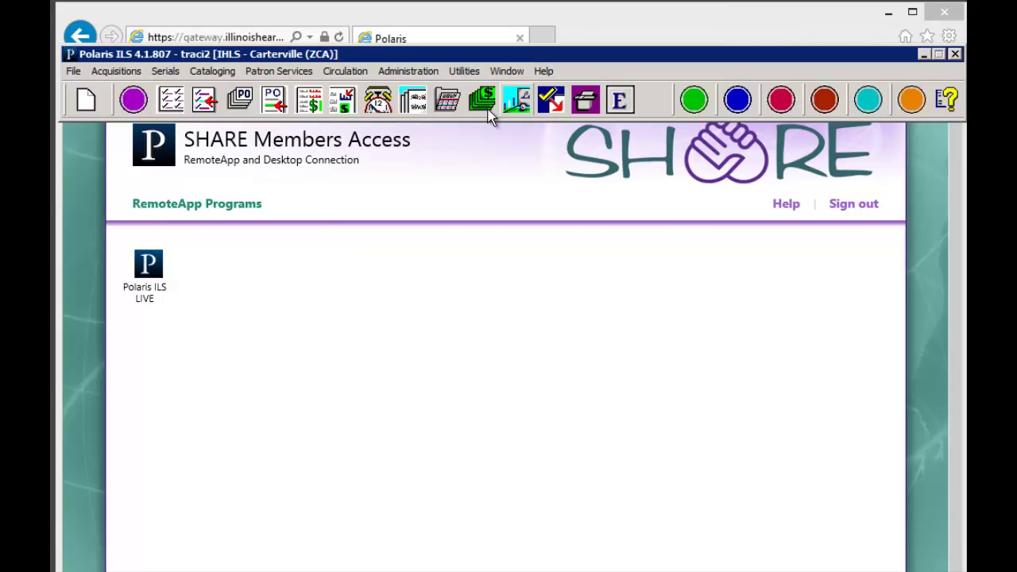
- Open the BookMobile upload window from Circulation > Bookmobile
{"action": "left_click", "coordinate": [353, 72]}
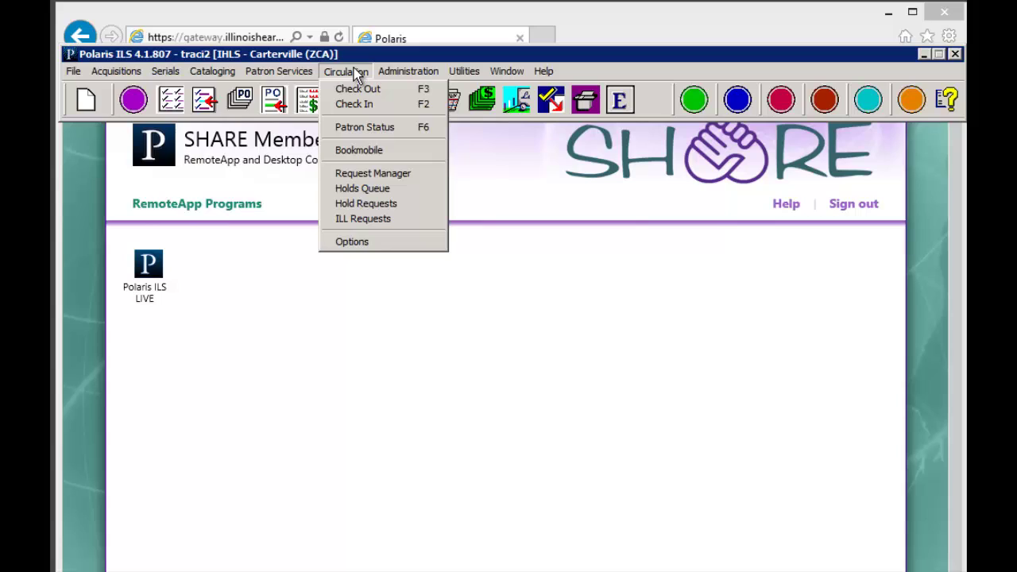
{"action": "left_click", "coordinate": [348, 153]}
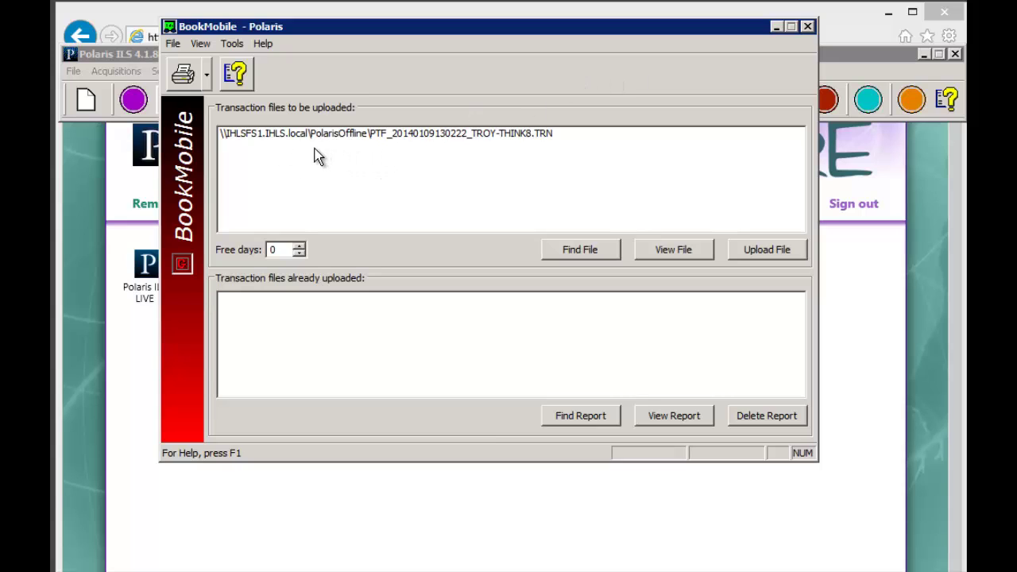
- Set Bookmobile's display option to 'for logged on user's branch' in Tools > Options
{"action": "left_click", "coordinate": [233, 45]}
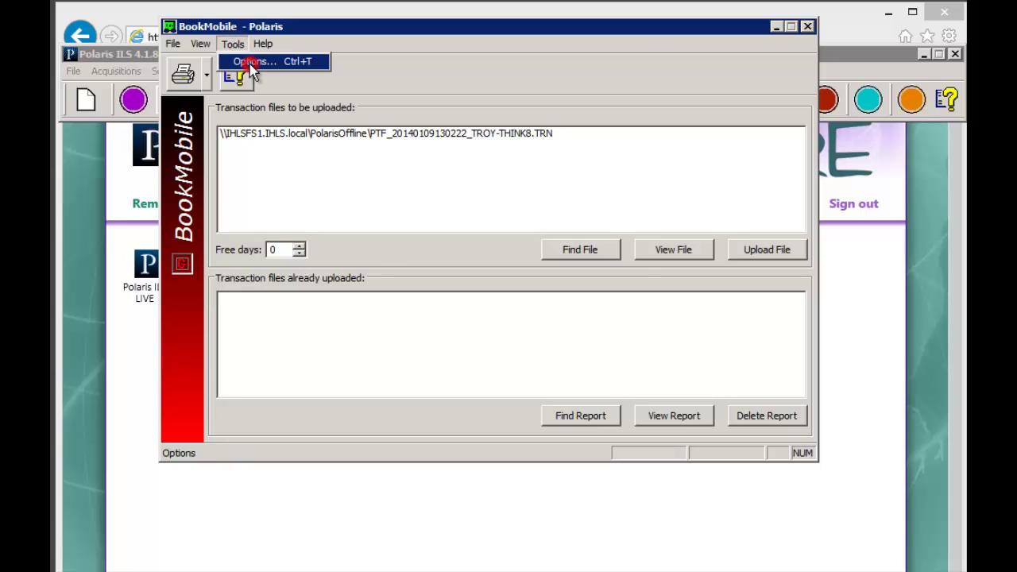
{"action": "left_click", "coordinate": [243, 61]}
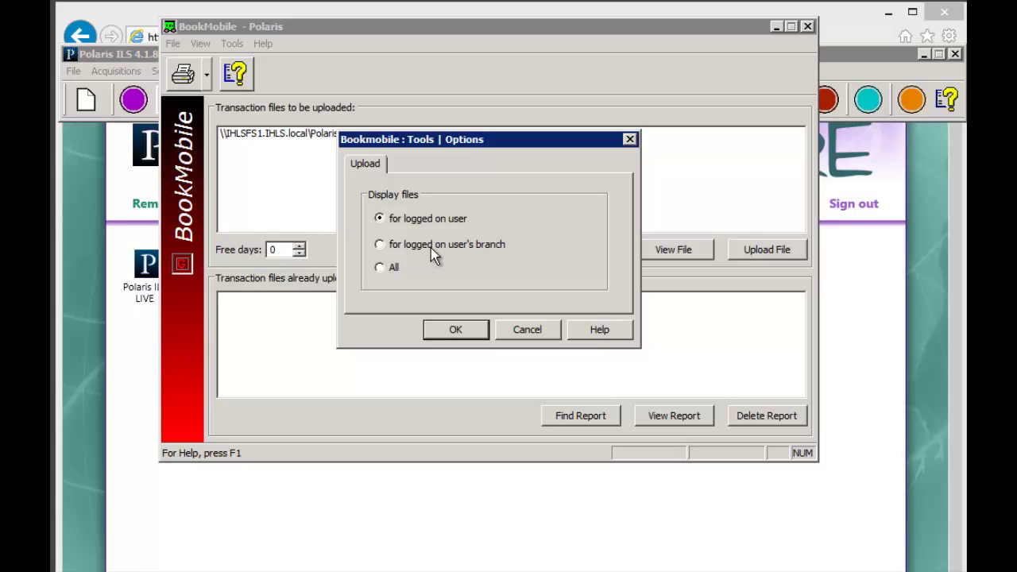
{"action": "left_click", "coordinate": [472, 248]}
- Select the pending .TRN transaction file and raise Free days to 2
{"action": "left_click", "coordinate": [459, 329]}
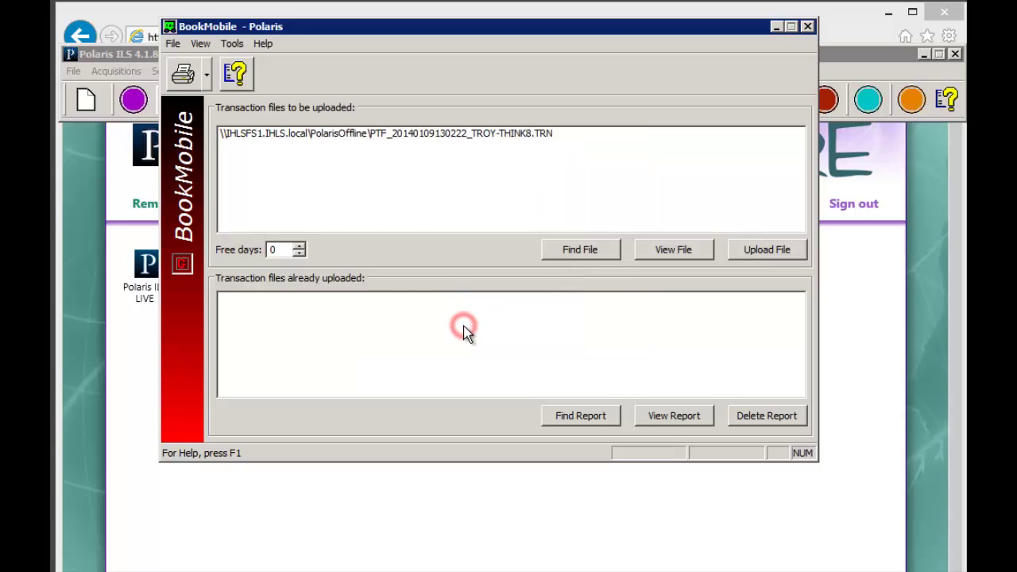
{"action": "left_click", "coordinate": [517, 135]}
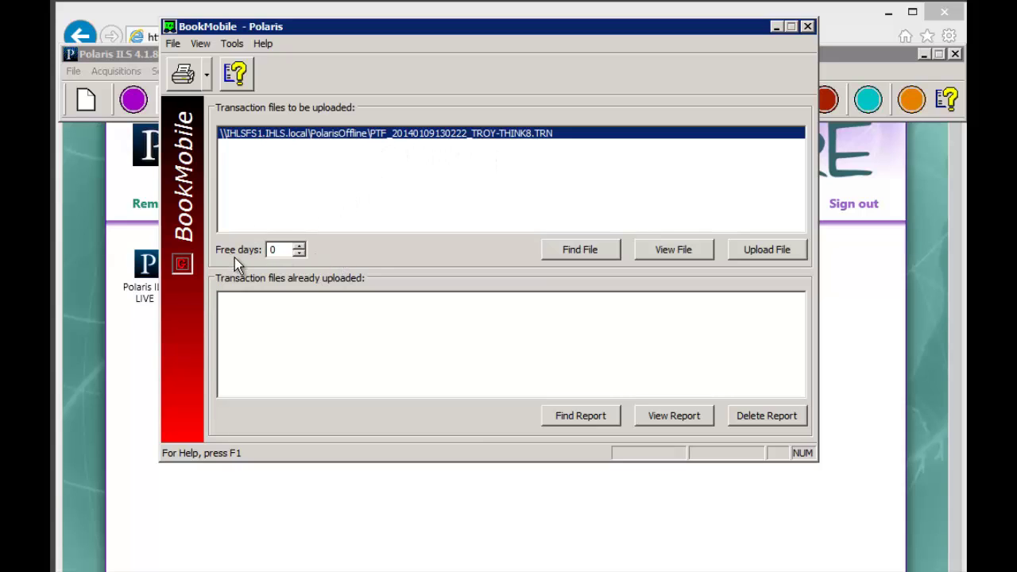
{"action": "left_click", "coordinate": [297, 246]}
{"action": "left_click", "coordinate": [297, 245]}
{"action": "left_click", "coordinate": [765, 251]}
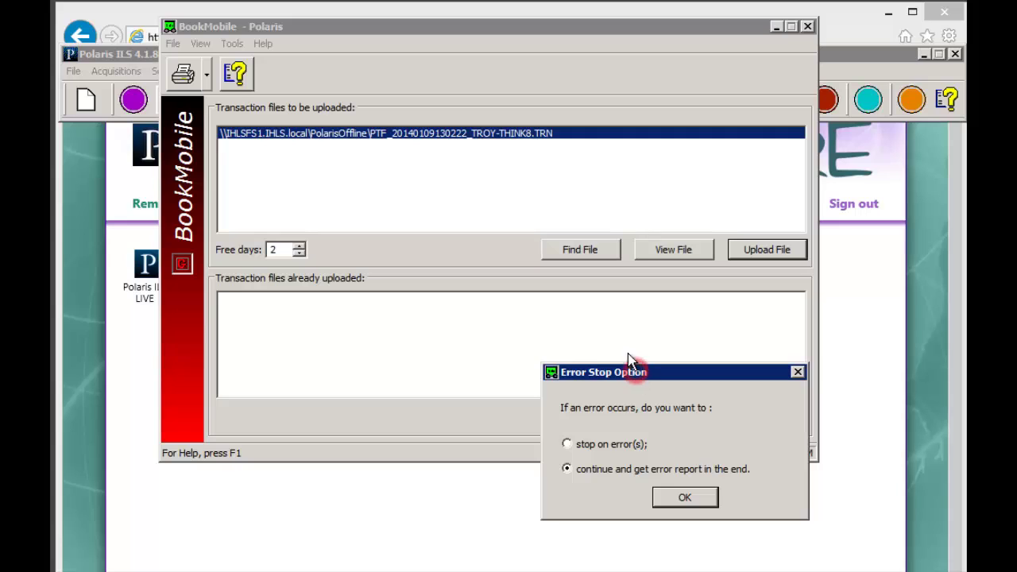
{"action": "left_click_drag", "start_coordinate": [636, 365], "coordinate": [628, 348]}
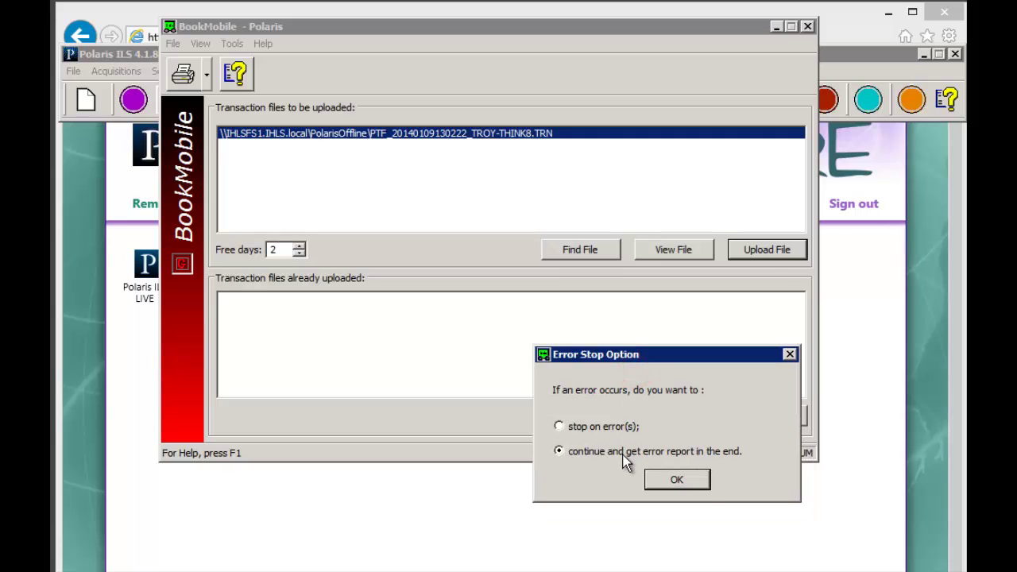
{"action": "left_click", "coordinate": [677, 481]}
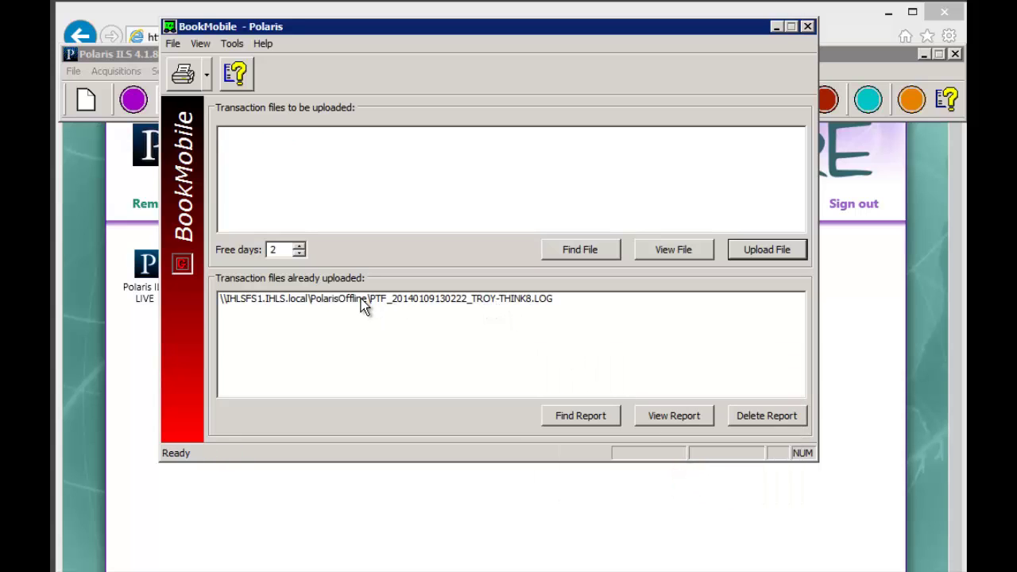
{"action": "left_click", "coordinate": [304, 299]}
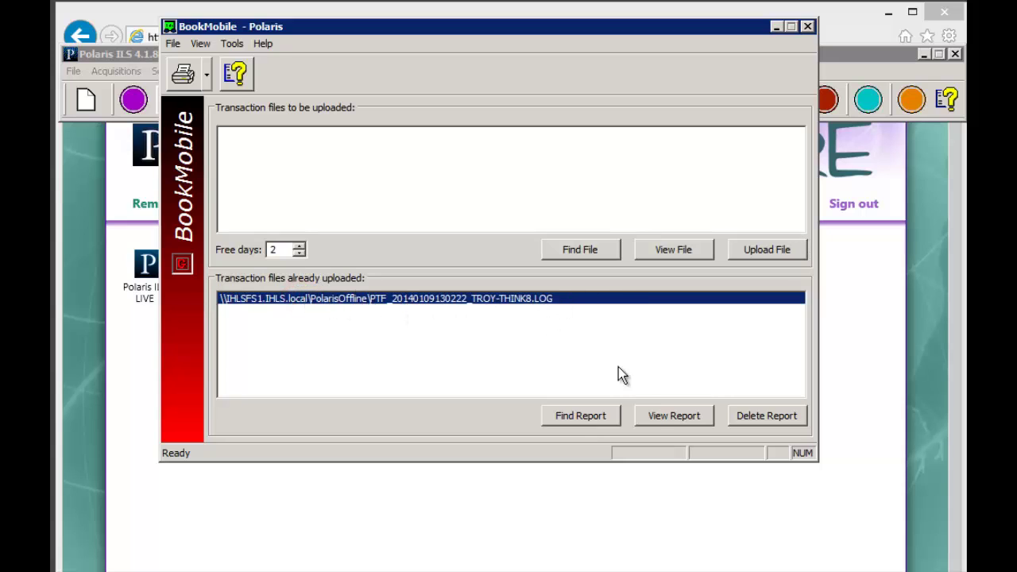
{"action": "left_click", "coordinate": [678, 414]}
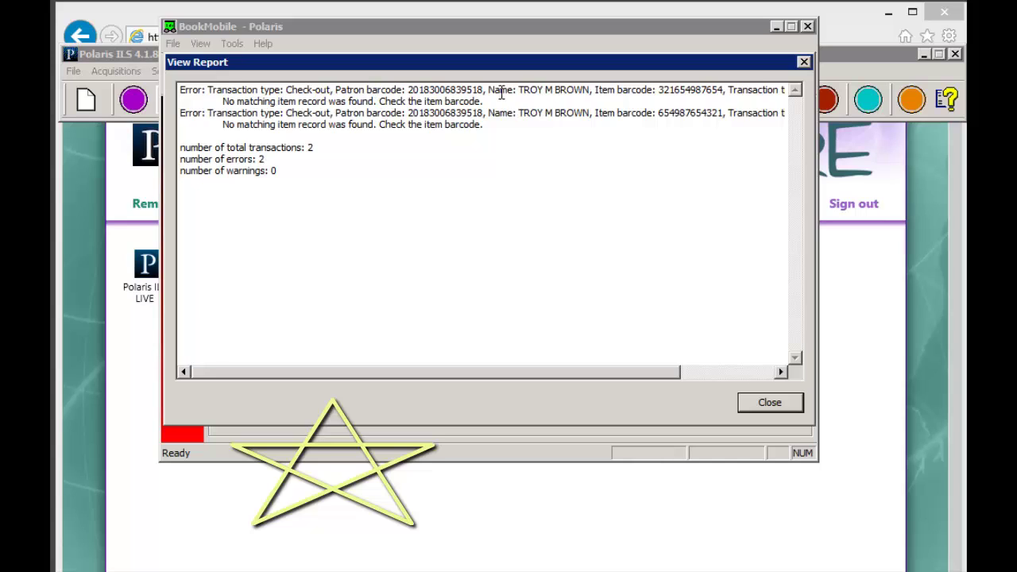
{"action": "left_click_drag", "start_coordinate": [501, 93], "coordinate": [593, 91]}
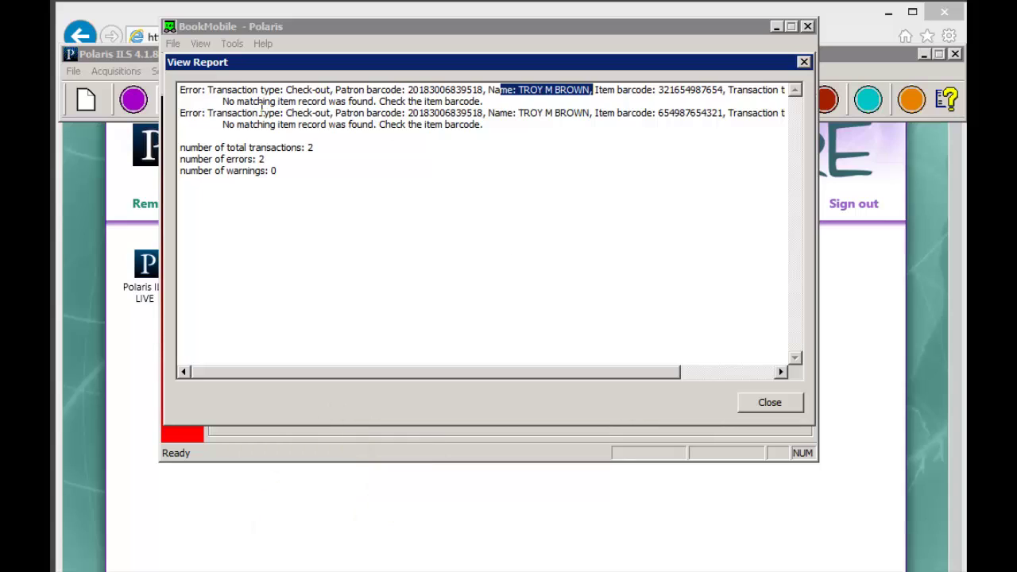
{"action": "left_click", "coordinate": [223, 98]}
{"action": "left_click_drag", "start_coordinate": [283, 100], "coordinate": [488, 102]}
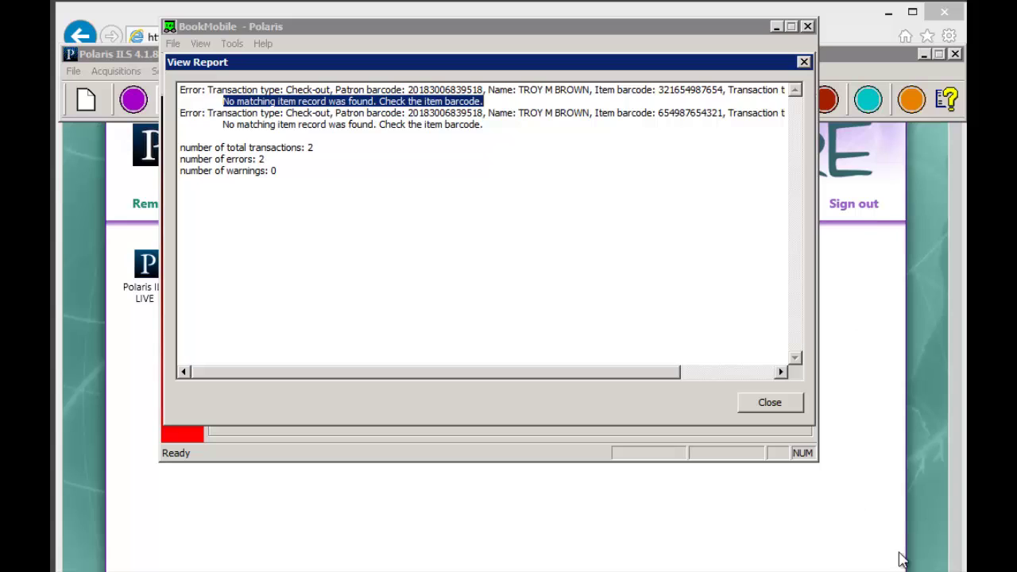
{"action": "left_click", "coordinate": [869, 571]}
{"action": "left_click", "coordinate": [782, 402]}
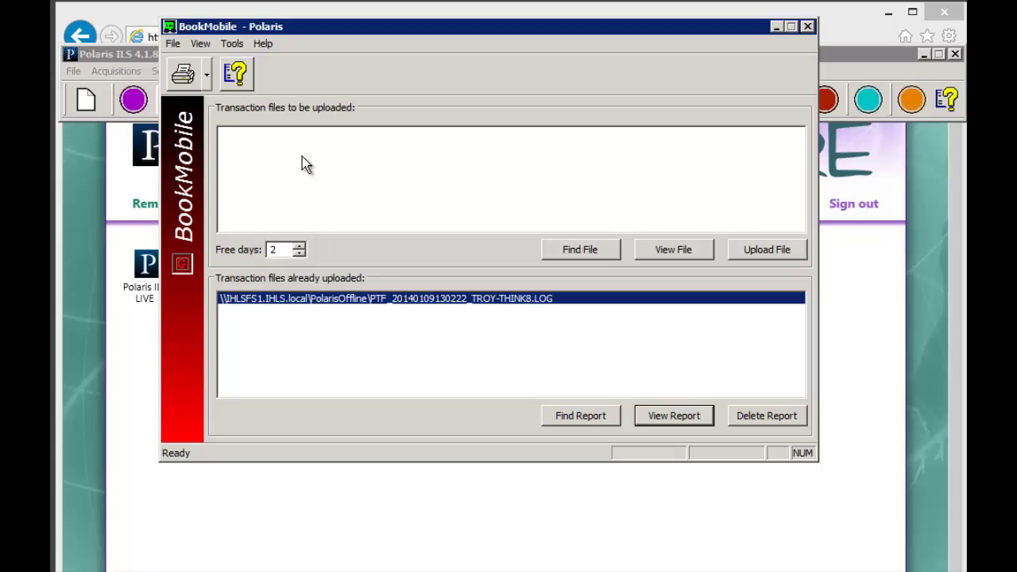
- Close BookMobile and open an empty online Check Out window from Circulation > Check Out
{"action": "left_click", "coordinate": [807, 26]}
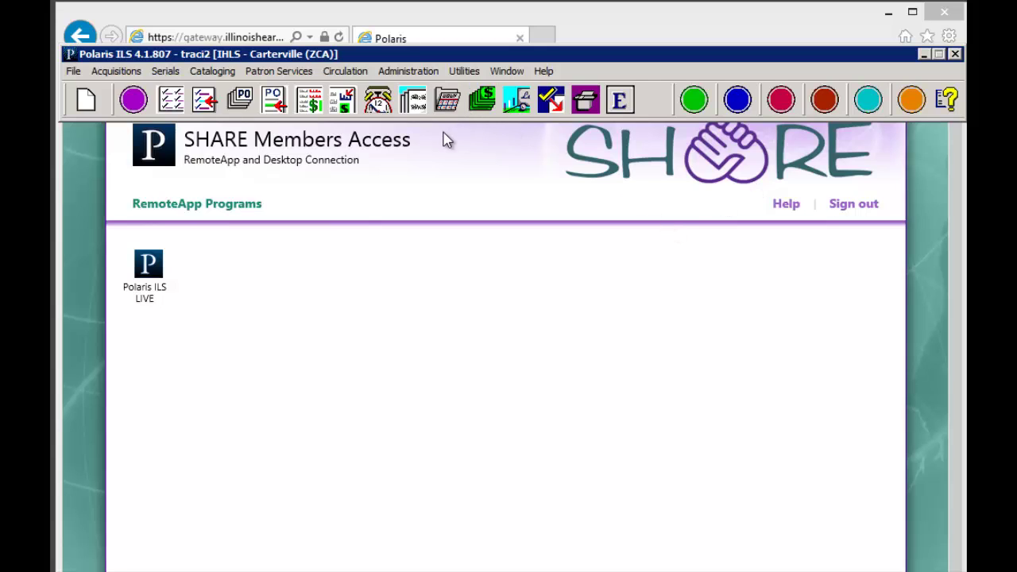
{"action": "left_click", "coordinate": [347, 72]}
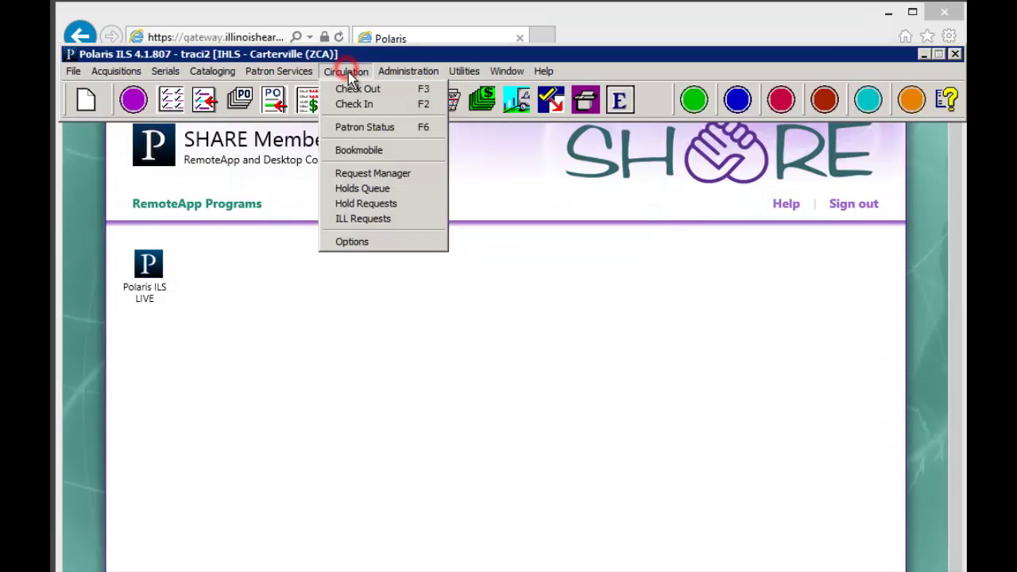
{"action": "left_click", "coordinate": [367, 89]}
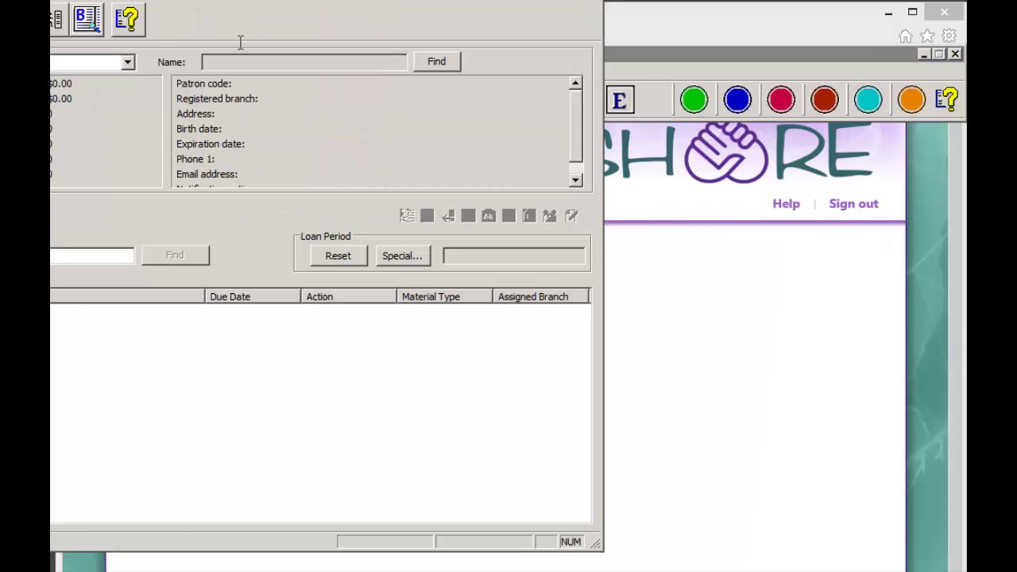
{"action": "left_click_drag", "start_coordinate": [240, 41], "coordinate": [503, 27]}
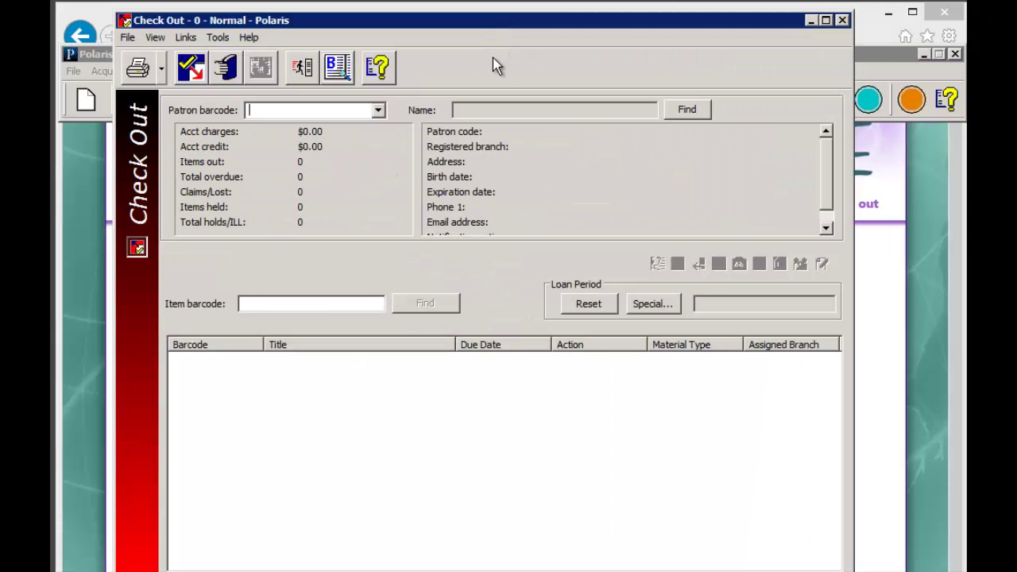